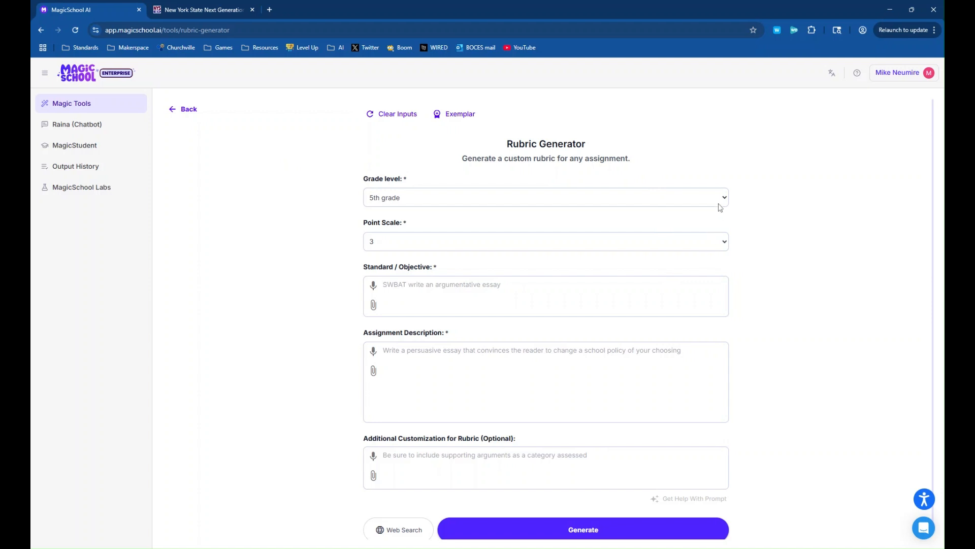
# - Choose a point scale of 3 for the rubric and make the Standard / Objective field ready for entry
pyautogui.click(724, 241)
pyautogui.press('Tab')
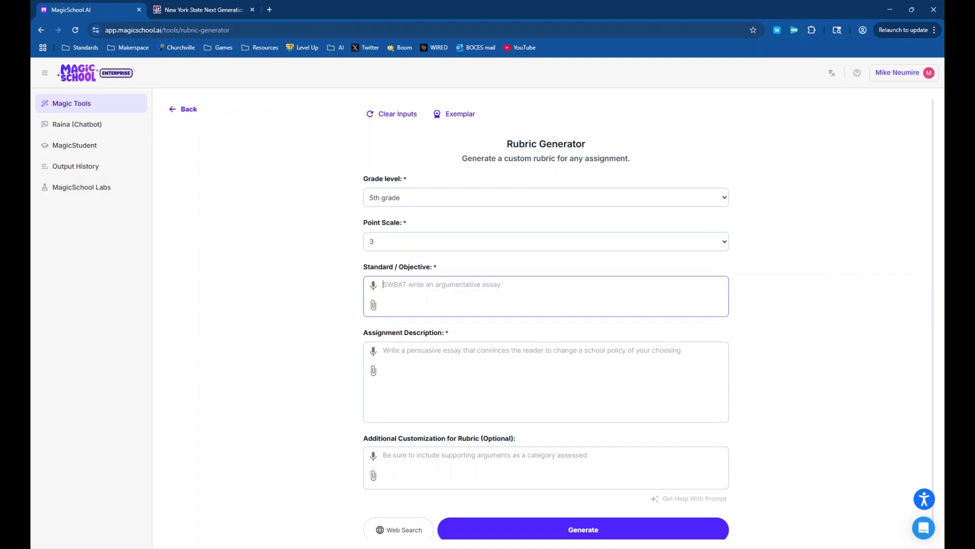
pyautogui.scroll(-1, 546, 320)
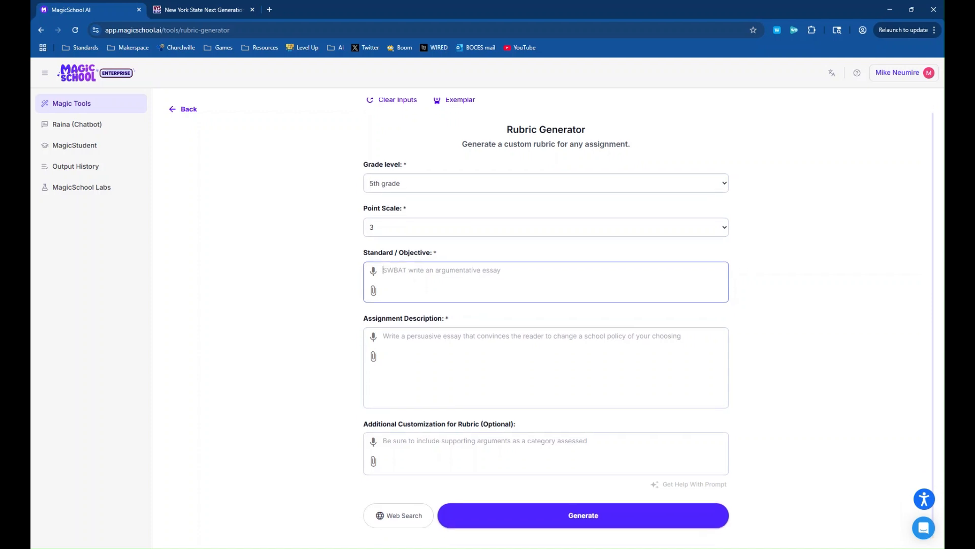
pyautogui.scroll(1, 307, 193)
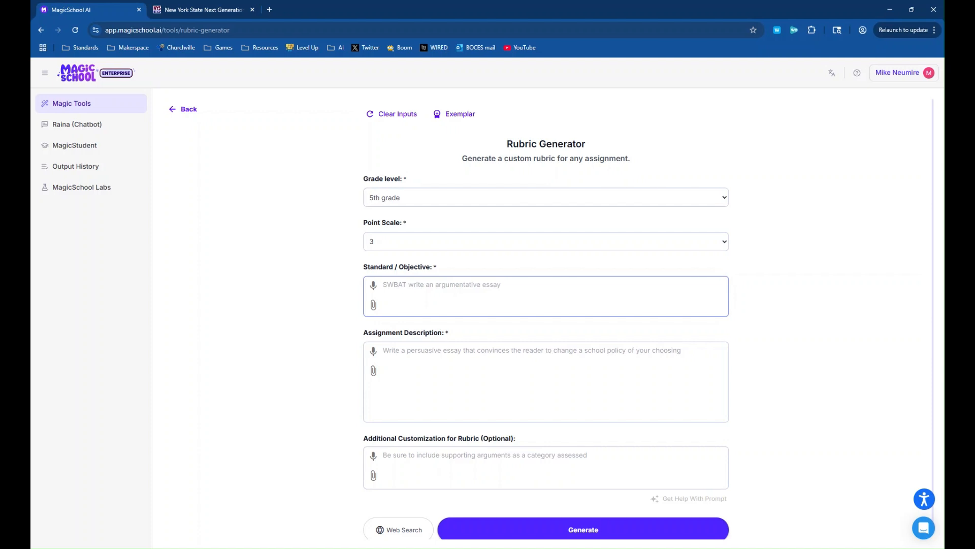
# - Copy the text of NY-5.OA standard 3 on analyzing patterns from the standards PDF into the rubric's Standard / Objective field
pyautogui.click(217, 10)
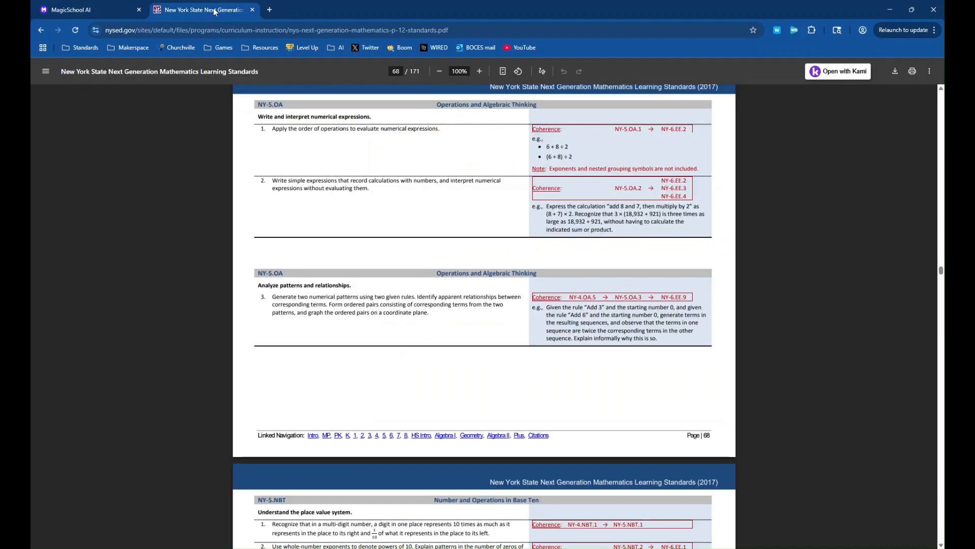
pyautogui.moveTo(431, 305); pyautogui.dragTo(338, 306)
pyautogui.click(428, 323)
pyautogui.moveTo(439, 305); pyautogui.dragTo(385, 312)
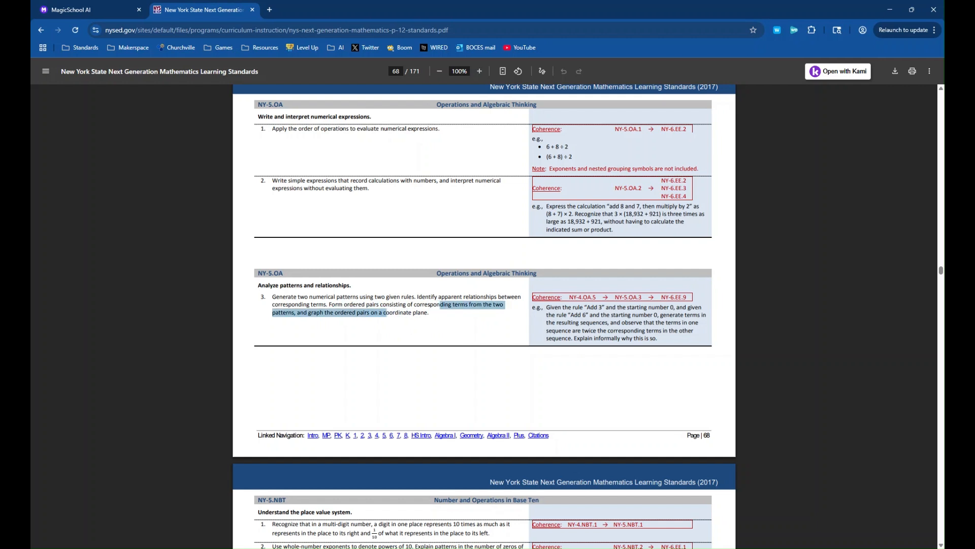
pyautogui.moveTo(273, 297); pyautogui.dragTo(428, 312)
pyautogui.hotkey('ctrl', 'c')
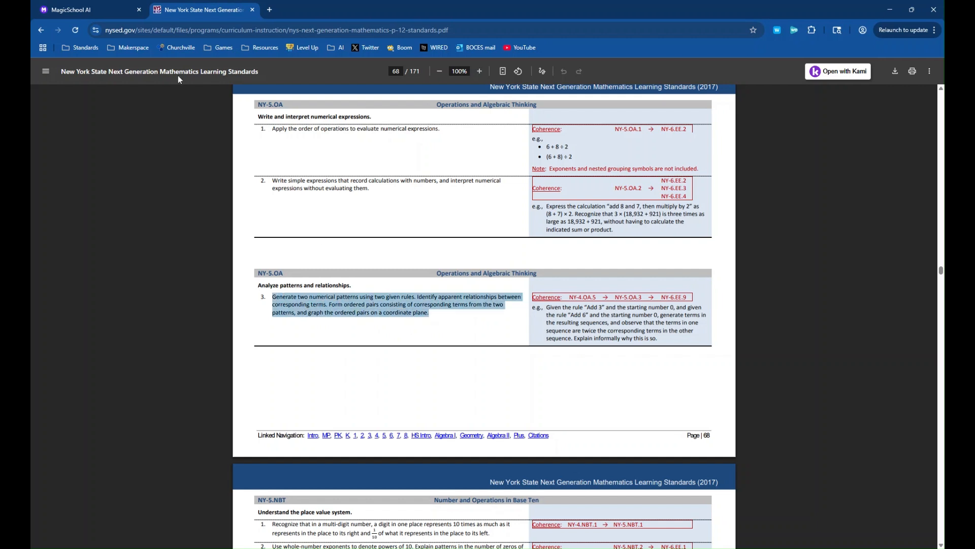
pyautogui.click(109, 13)
pyautogui.hotkey('ctrl', 'v')
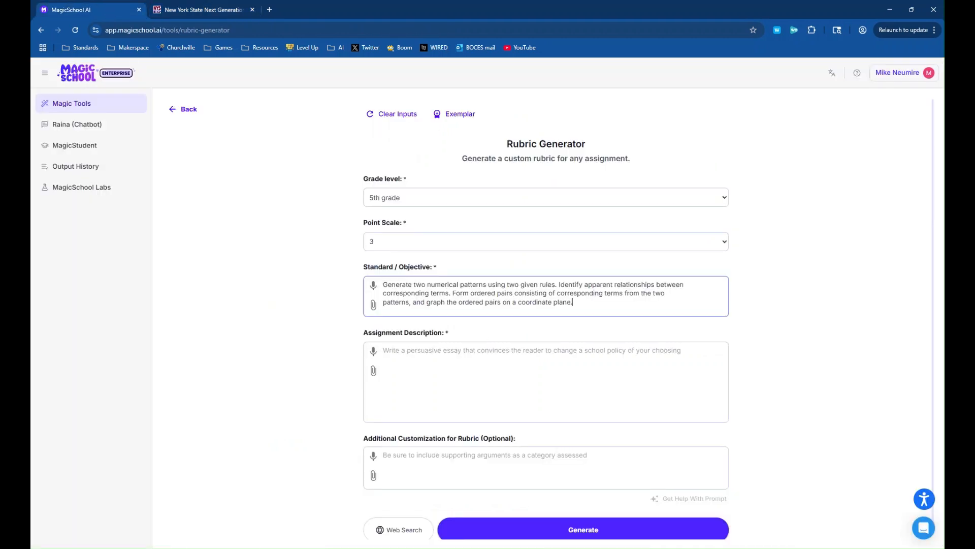
# - Enter the assignment description "Students are identifying patterns following a given rule"
pyautogui.press('Tab')
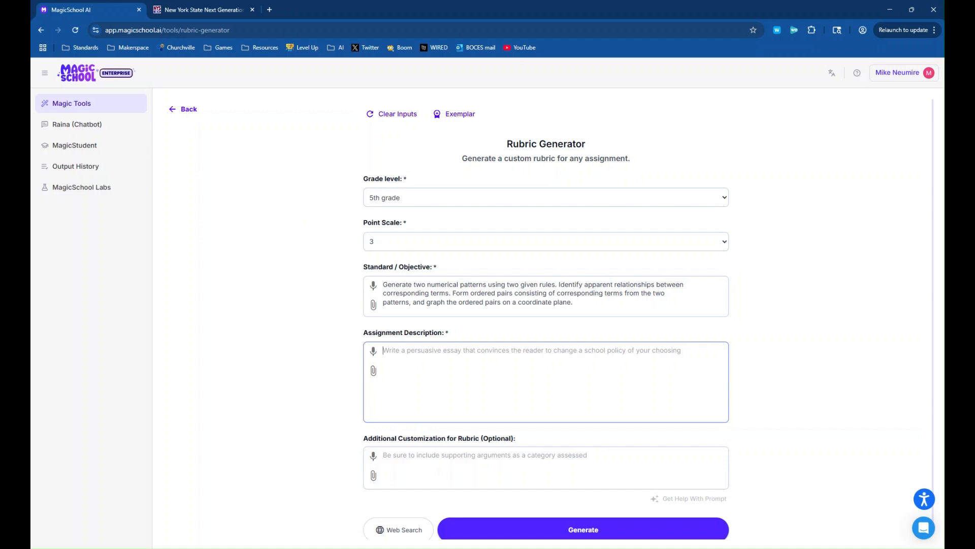
pyautogui.write('Stude')
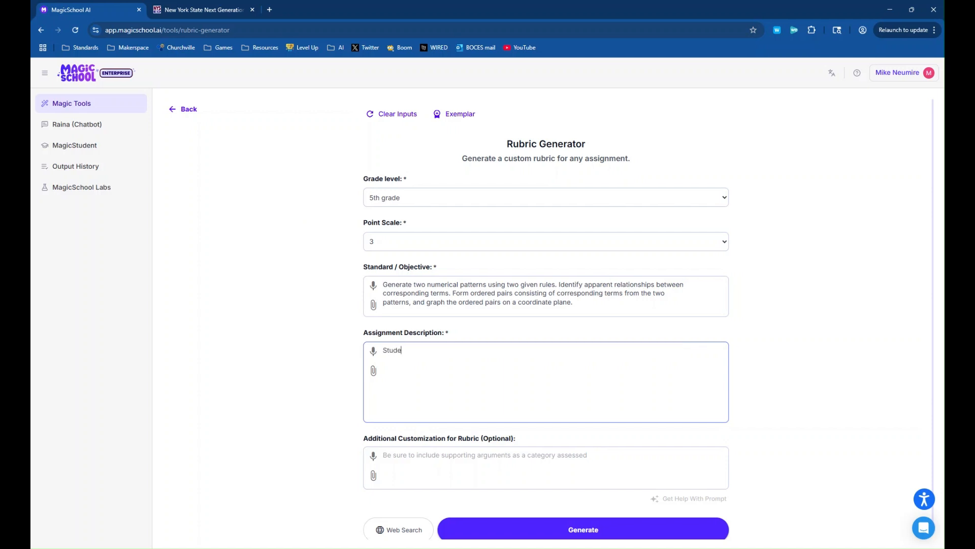
pyautogui.write('nts are identifying patterns fol')
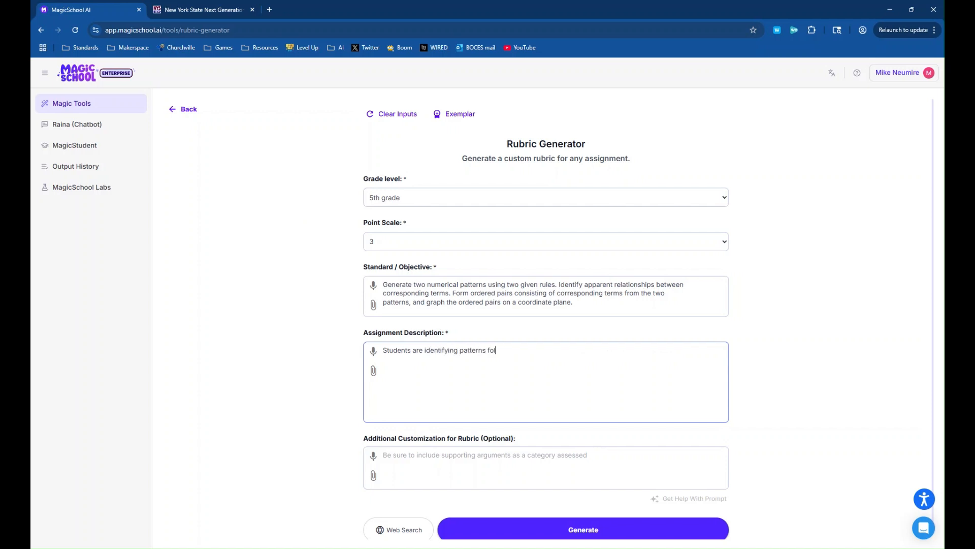
pyautogui.write('lowing a given rule')
# - Copy the "Add 3" and "Add 6" example of NY-5.OA standard 3 into Additional Customization for Rubric and generate the rubric
pyautogui.click(478, 464)
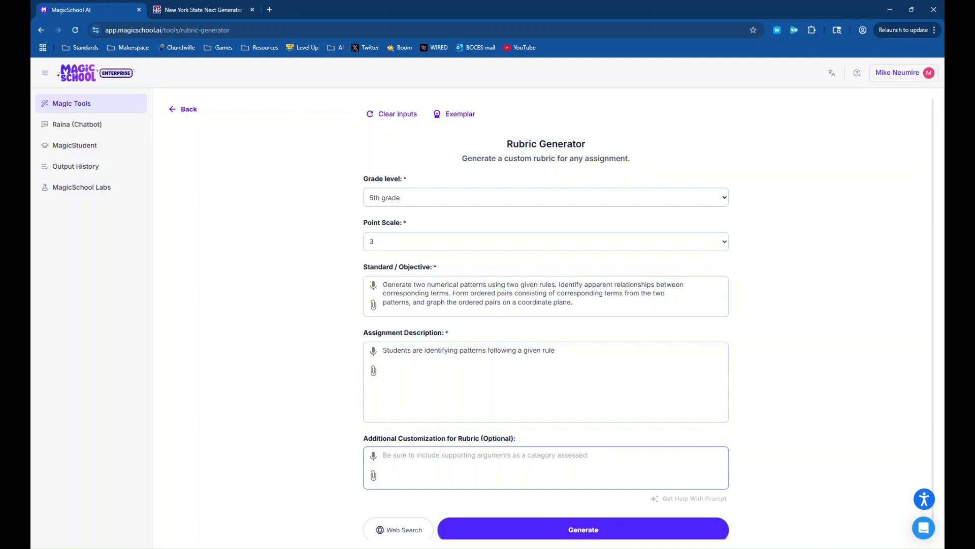
pyautogui.click(205, 11)
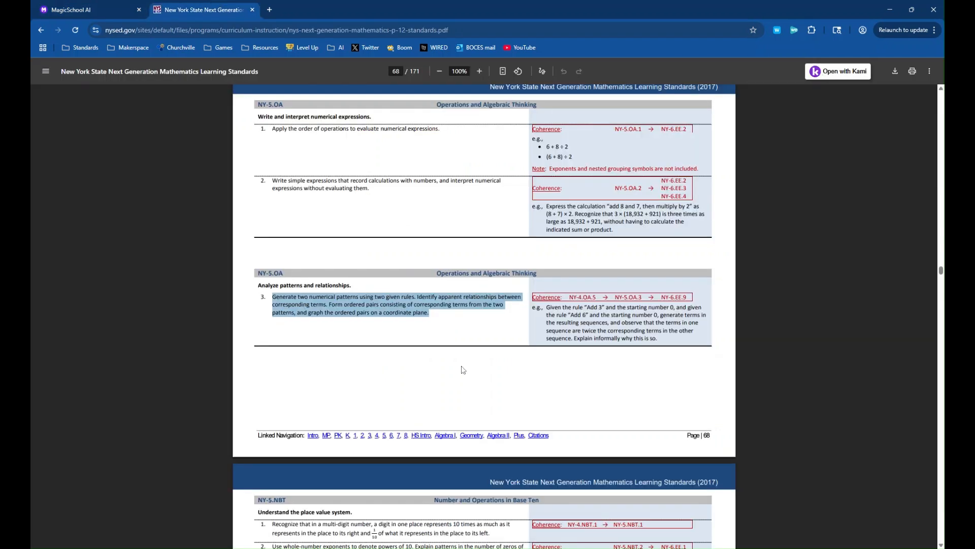
pyautogui.moveTo(659, 339); pyautogui.dragTo(547, 308)
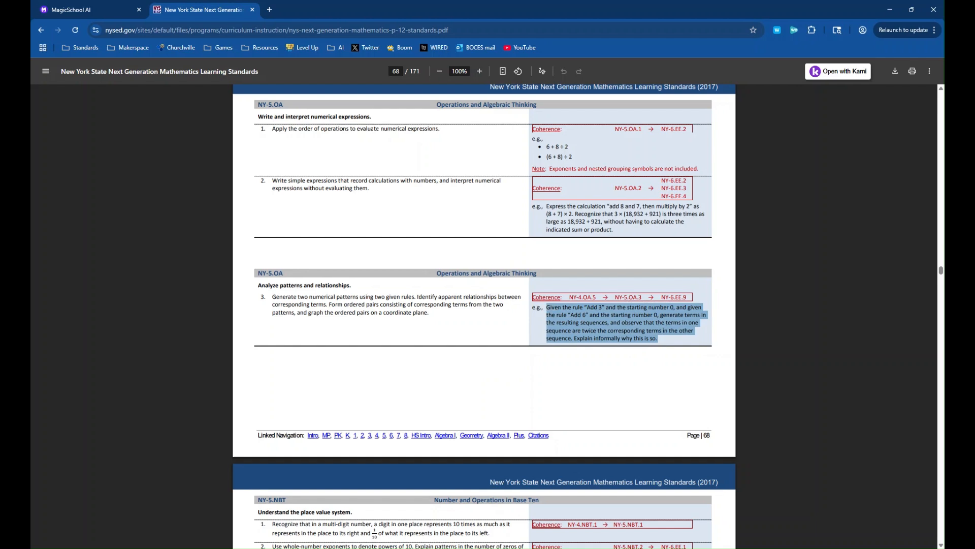
pyautogui.hotkey('ctrl', 'c')
pyautogui.click(115, 9)
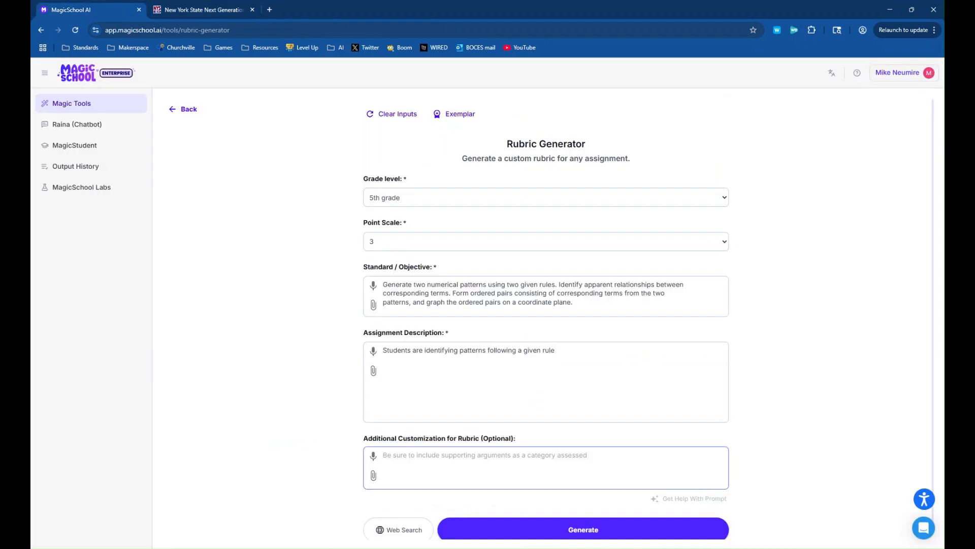
pyautogui.hotkey('ctrl', 'v')
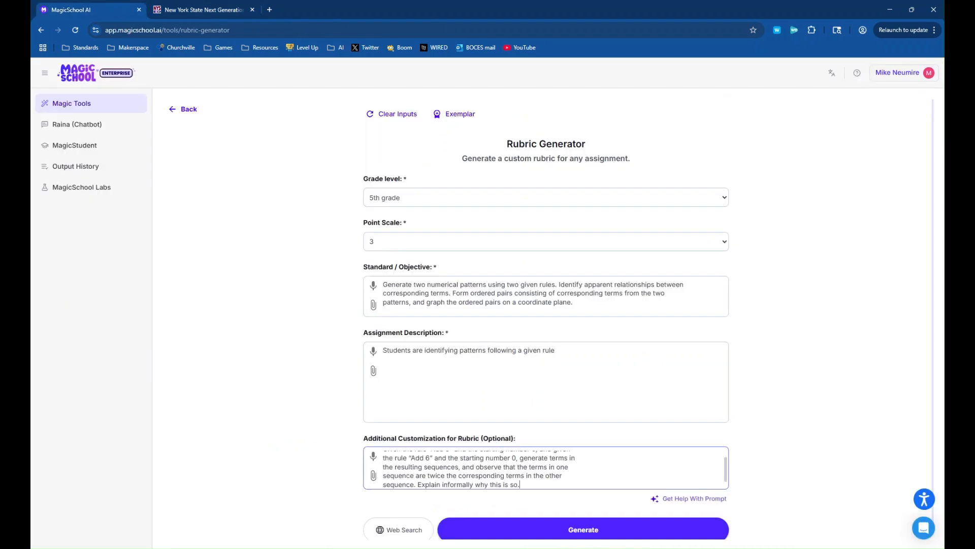
pyautogui.click(633, 533)
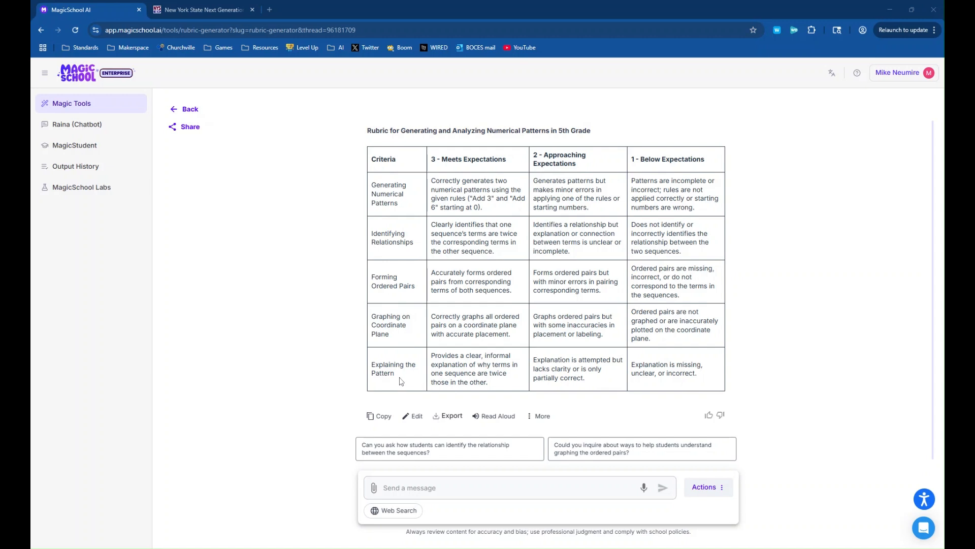
# - Send the follow-up request "Get rid of the "explaining the pattern" criteria" for the generated rubric
pyautogui.click(434, 487)
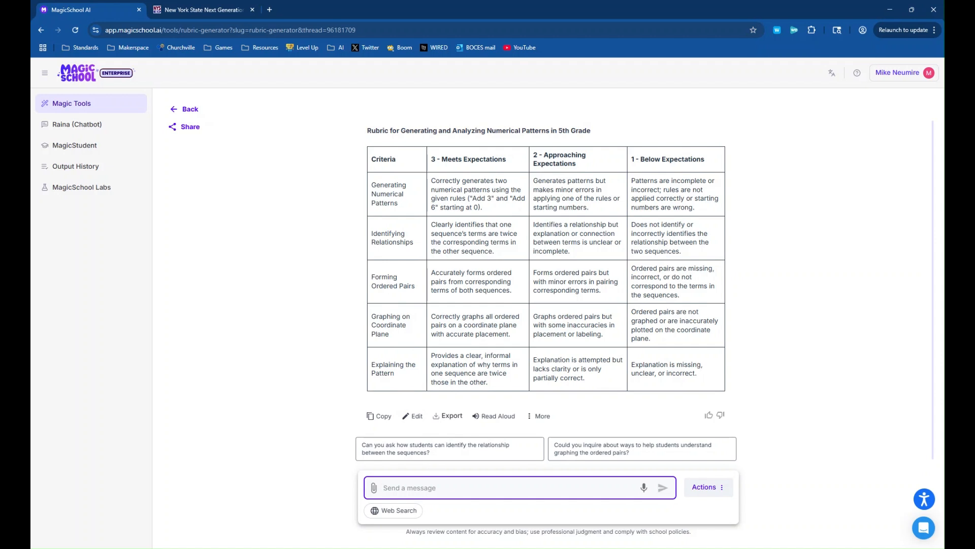
pyautogui.write('Get rid of the "explaining the pattern" criteria')
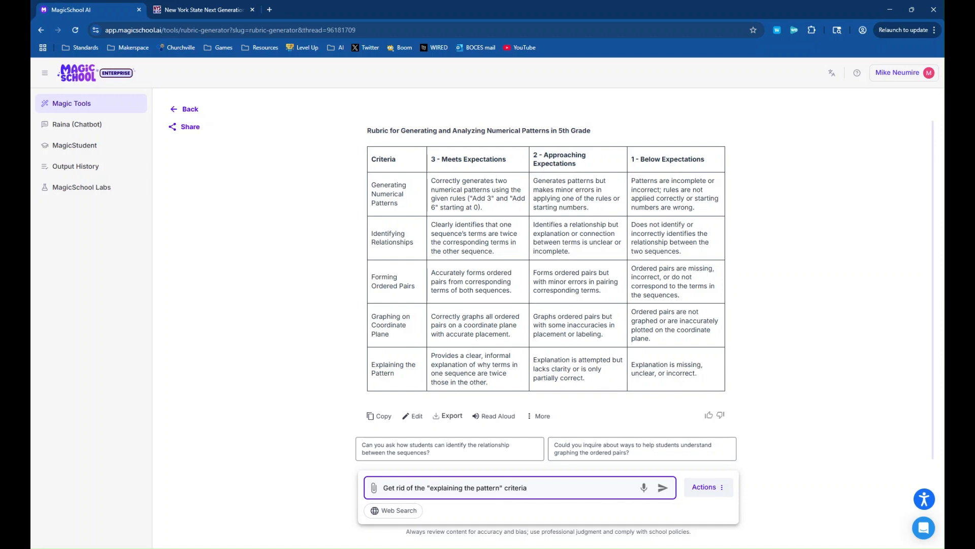
pyautogui.press('Return')
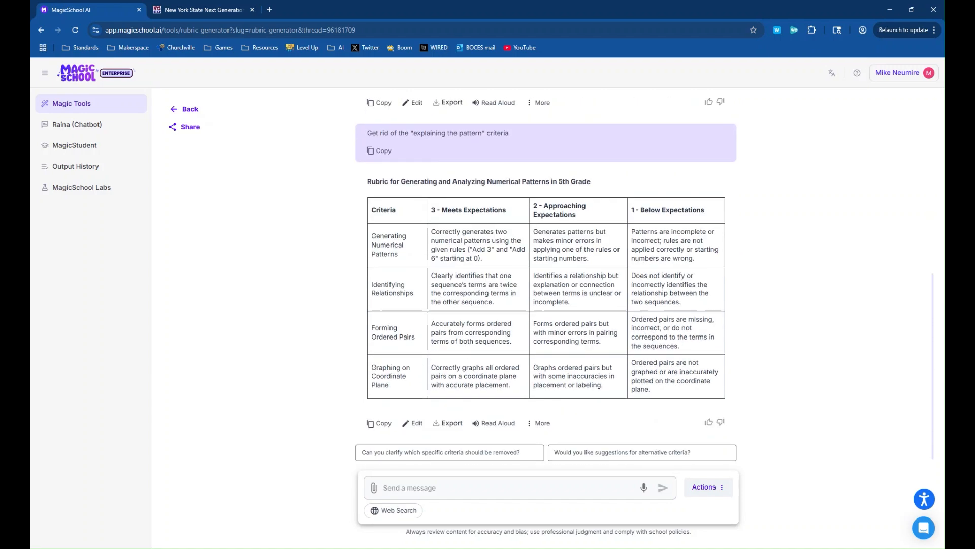
# - View the export options of the revised rubric and copy the rubric
pyautogui.click(480, 488)
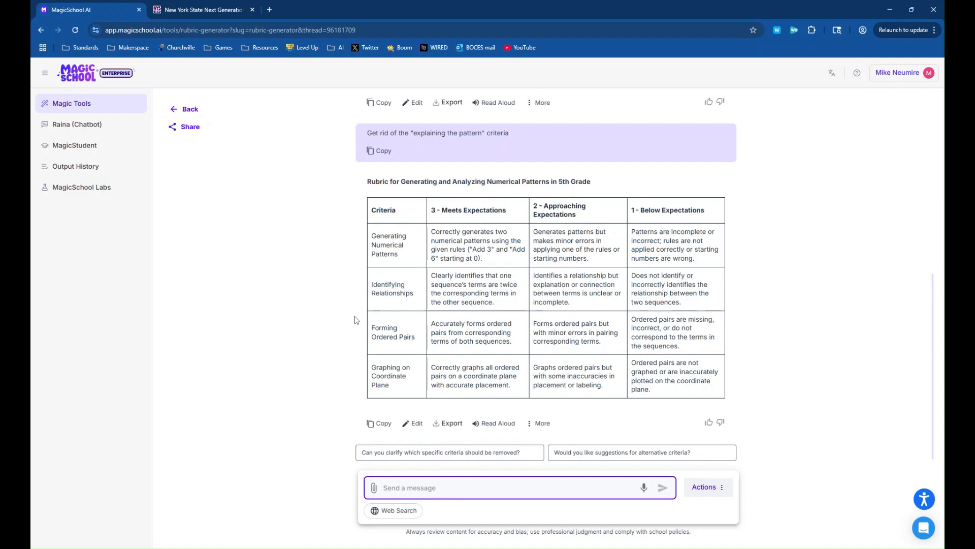
pyautogui.scroll(4, 354, 319)
pyautogui.scroll(-4, 353, 316)
pyautogui.click(450, 424)
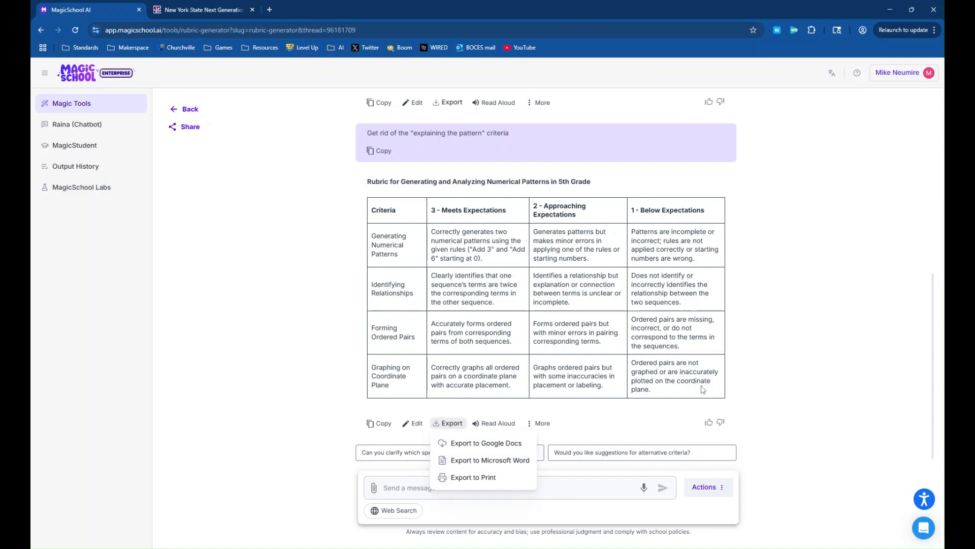
pyautogui.moveTo(683, 391); pyautogui.dragTo(359, 210)
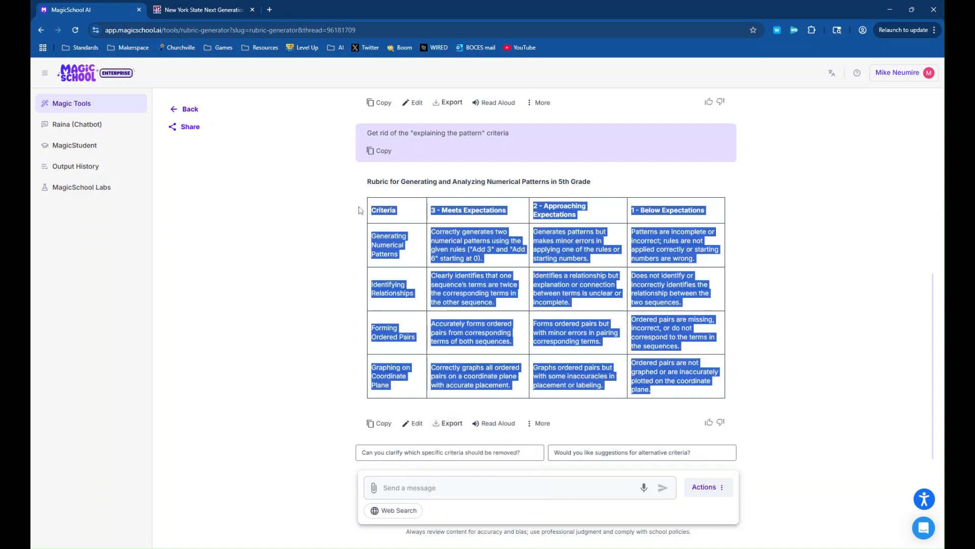
pyautogui.click(314, 325)
pyautogui.click(370, 423)
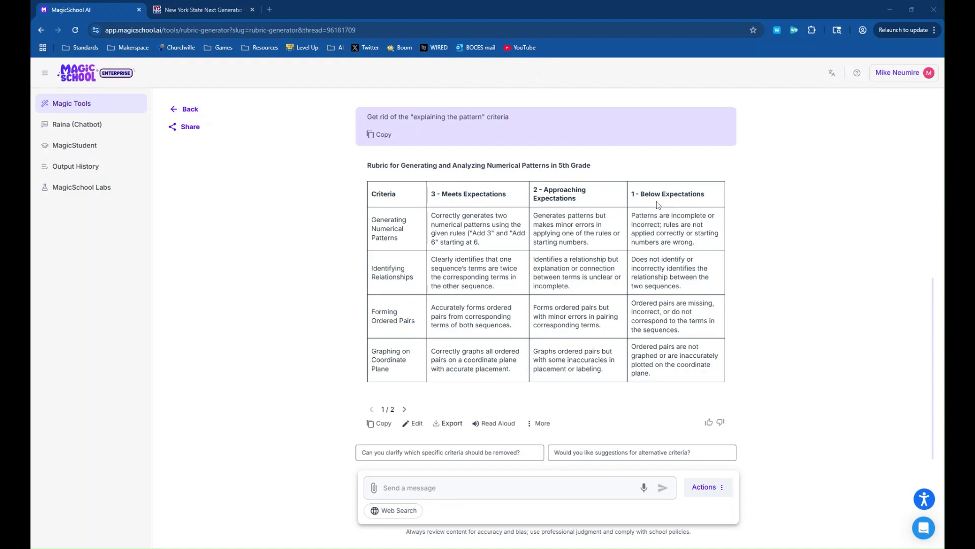
# - Delete the word "Accurately" from the Forming Ordered Pairs cell under 3 - Meets Expectations and save the edited rubric
pyautogui.click(488, 487)
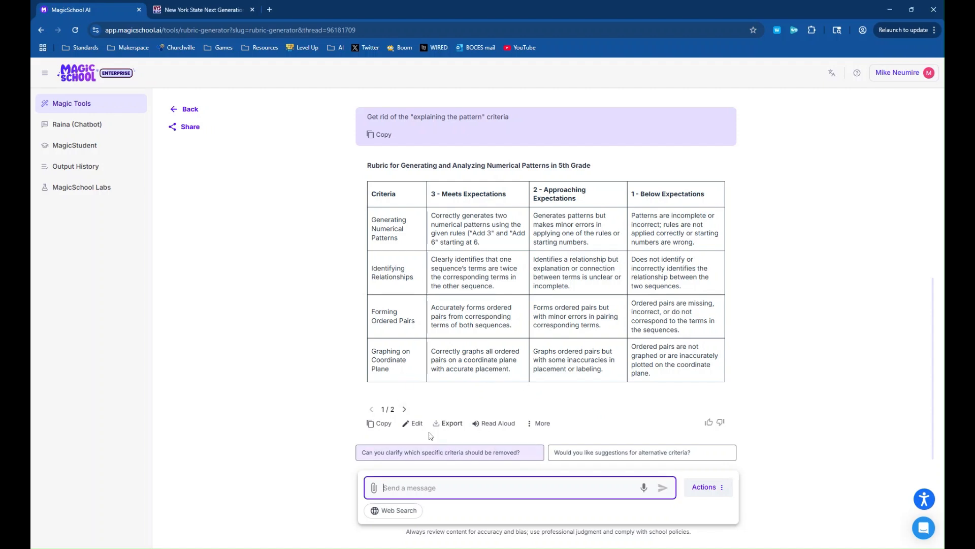
pyautogui.click(416, 424)
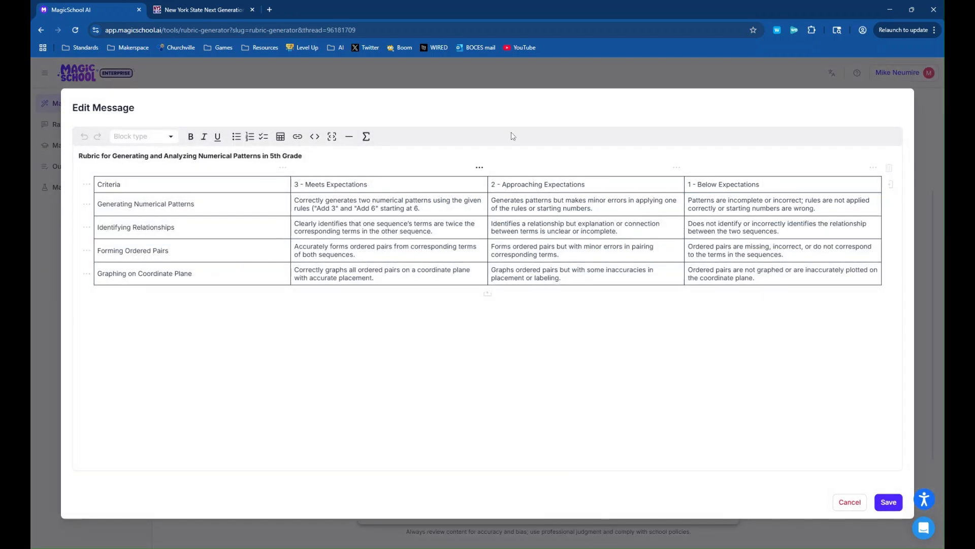
pyautogui.click(560, 255)
pyautogui.moveTo(330, 247); pyautogui.dragTo(262, 238)
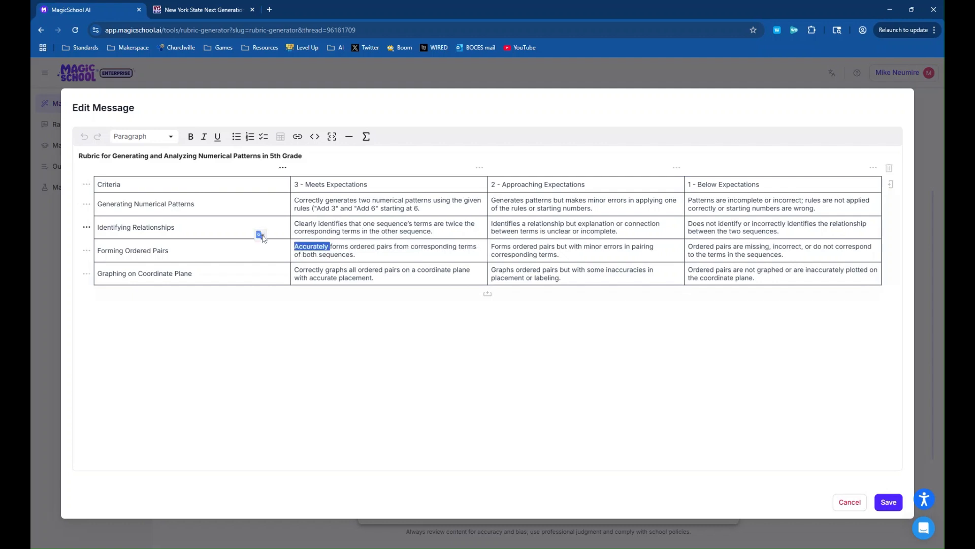
pyautogui.press('BackSpace')
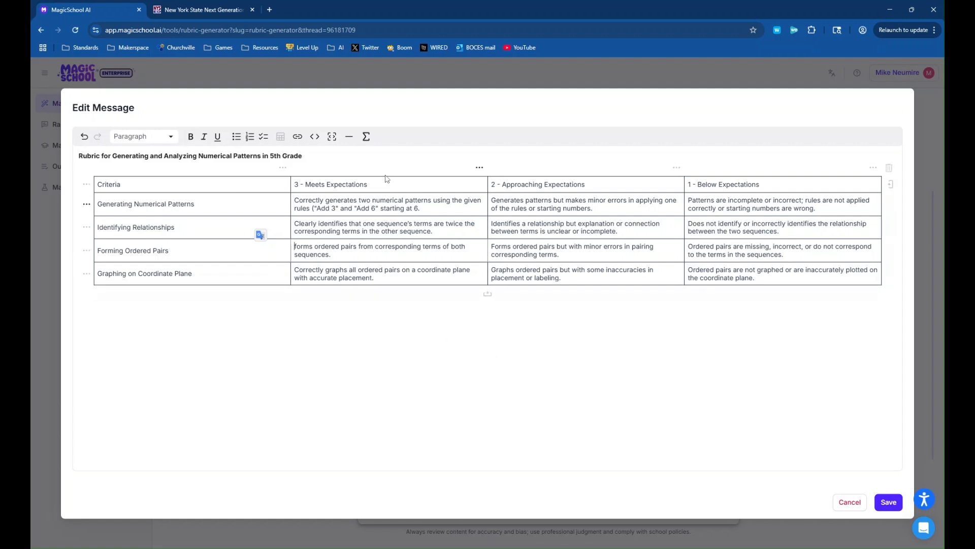
pyautogui.click(886, 504)
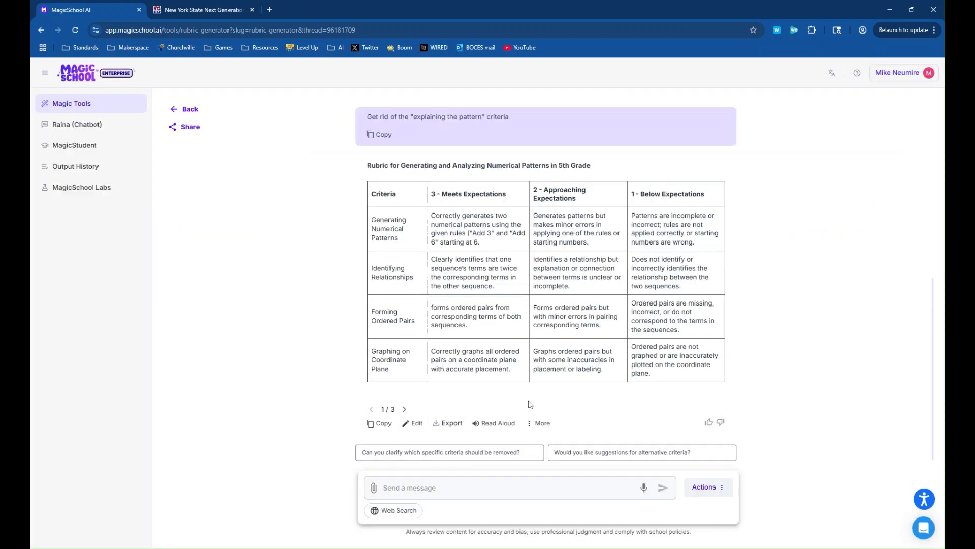